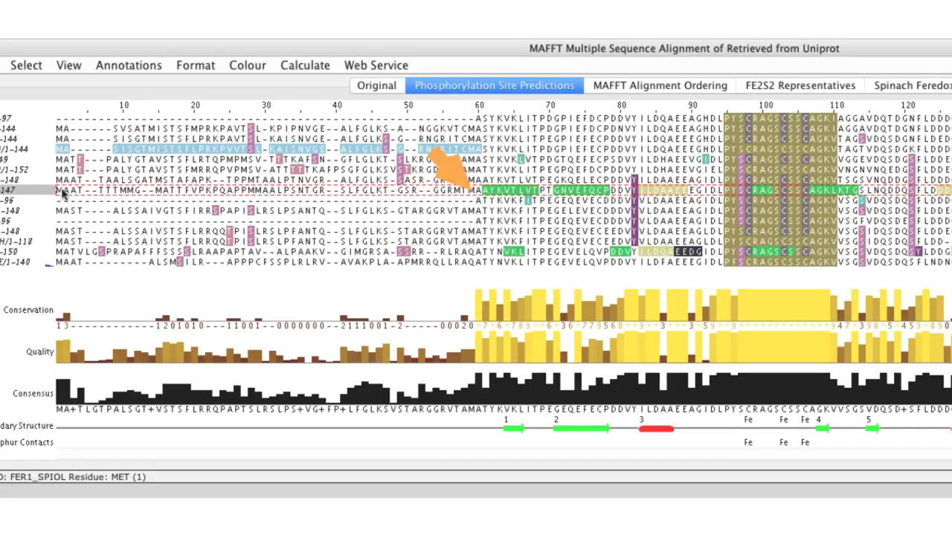
Step: Insert leading gaps to shift FER1_SPIOL and the grouped rows below it to the right
drag(62, 192, 160, 192)
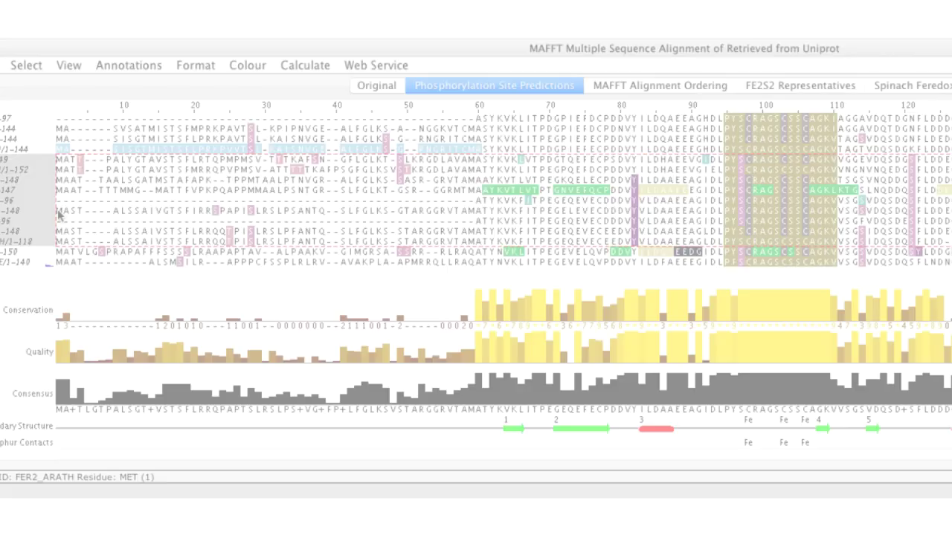
drag(59, 214, 171, 215)
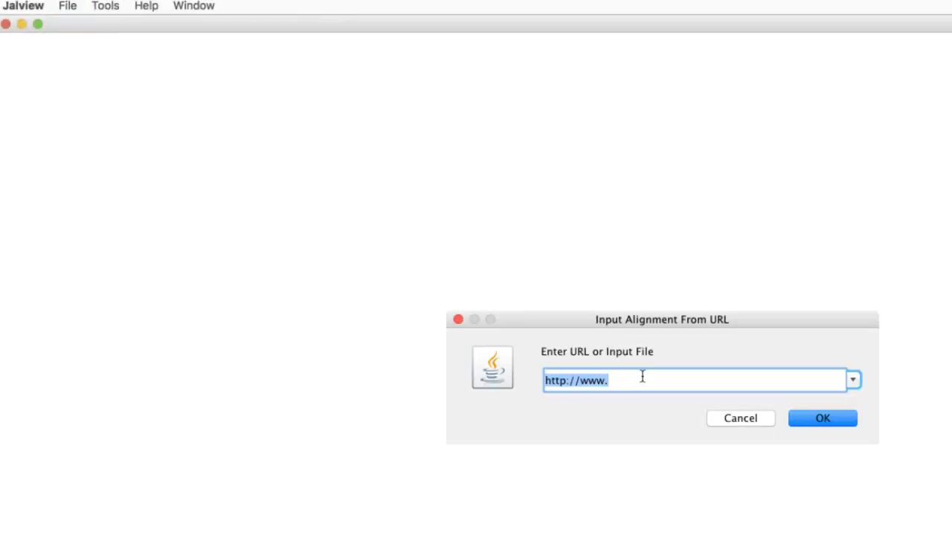
Step: Load alignment.fa from the pasted Jalview tutorial URL and select the column near position 97
key(super+v)
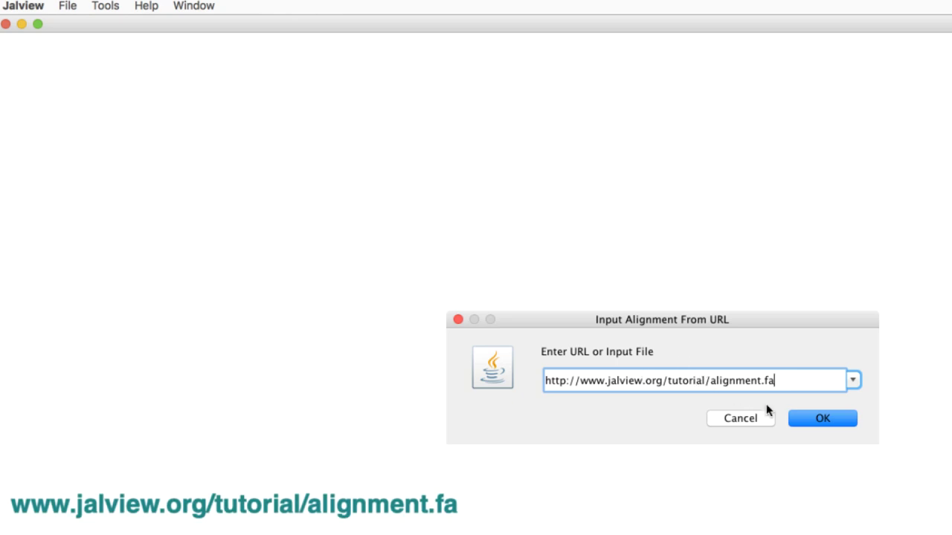
click(818, 418)
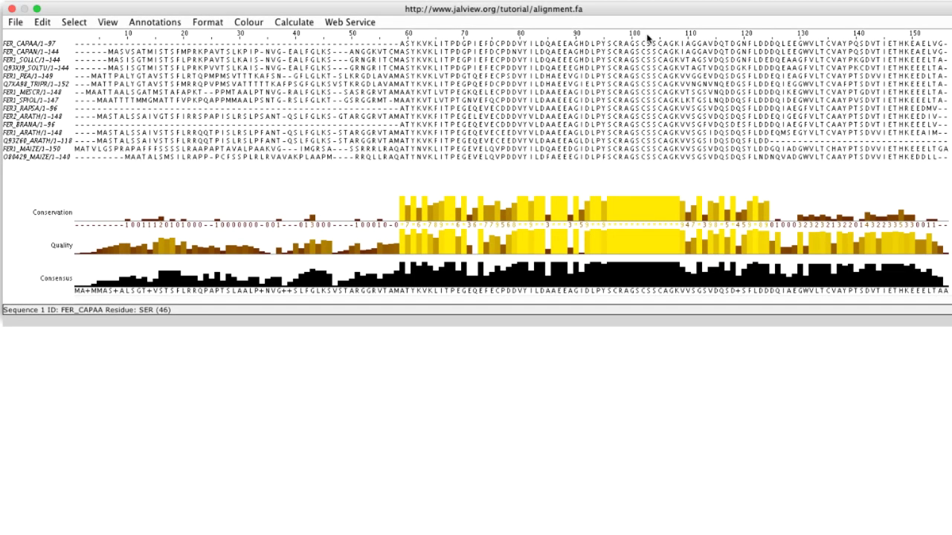
click(615, 32)
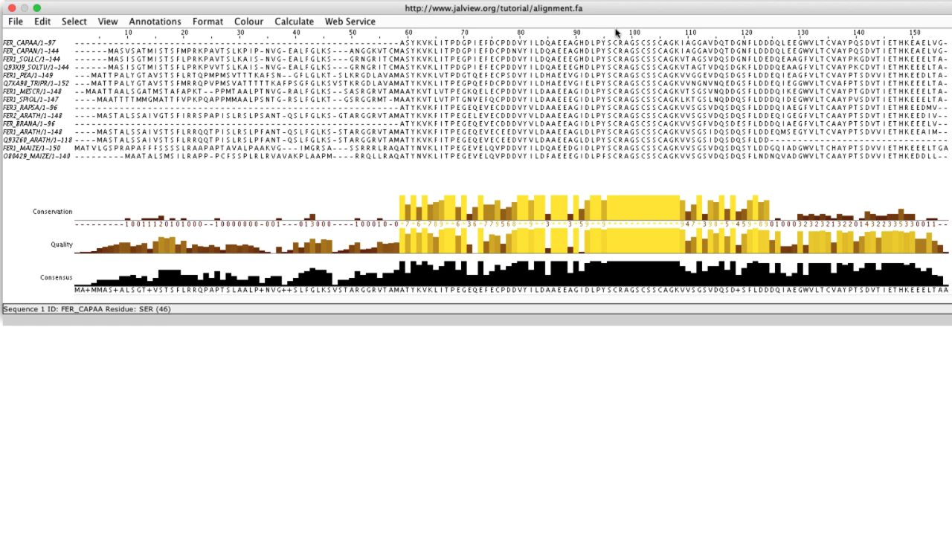
Step: Create a feature on the cysteine column near 97 named 'Iron binding site' in group 'Metal binding sites'
click(616, 31)
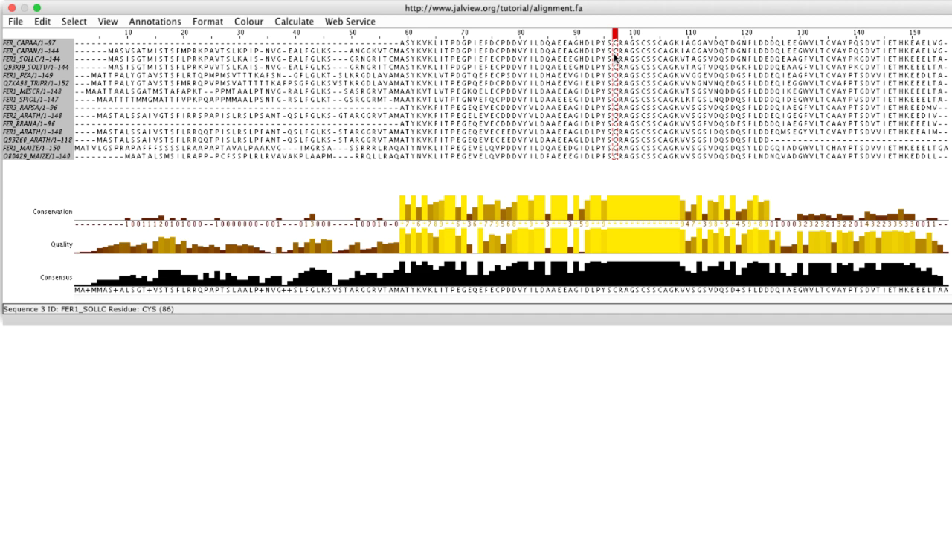
right_click(615, 57)
mouse_move(637, 64)
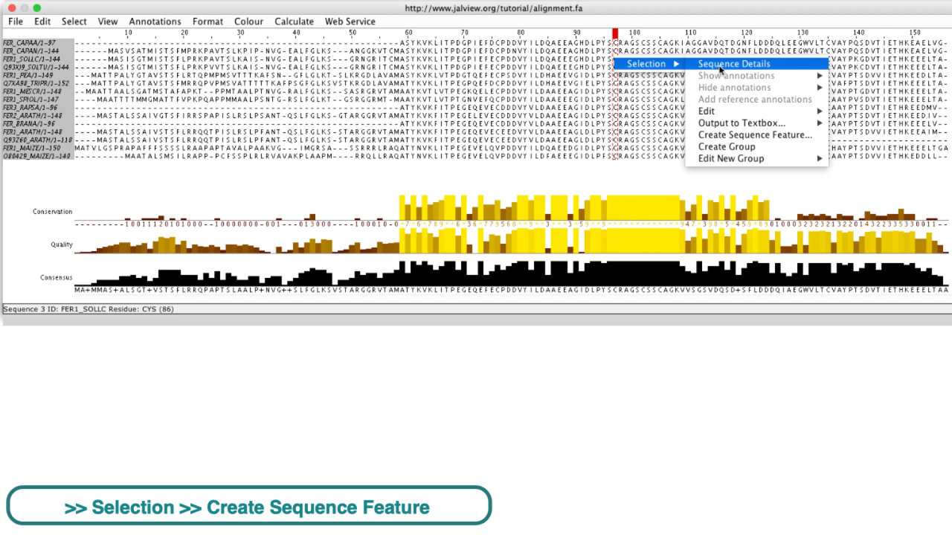
click(730, 137)
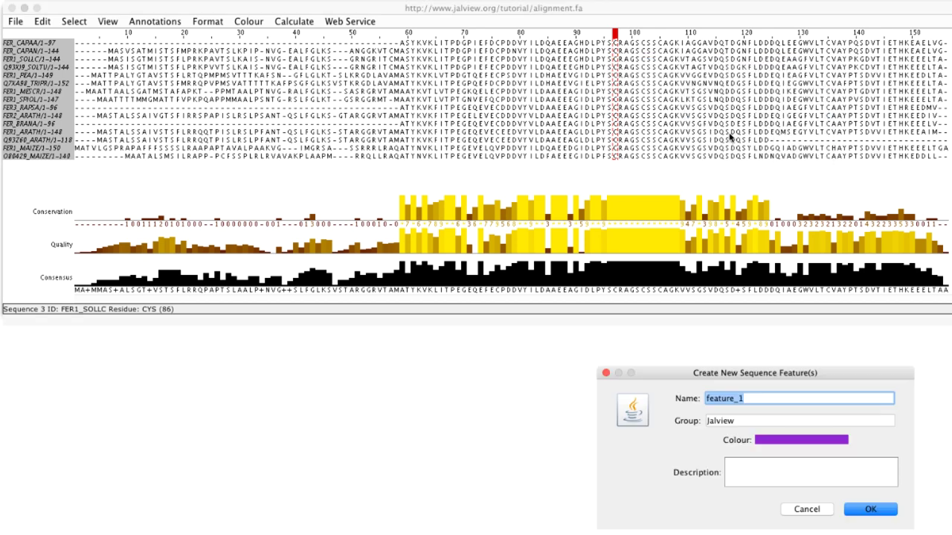
text(Iron binding site)
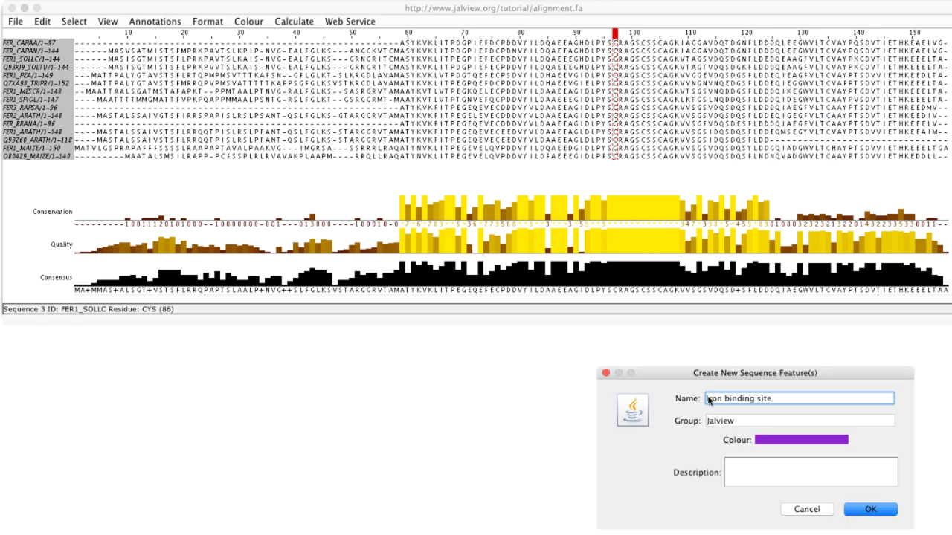
click(707, 421)
text(Metal binding sites)
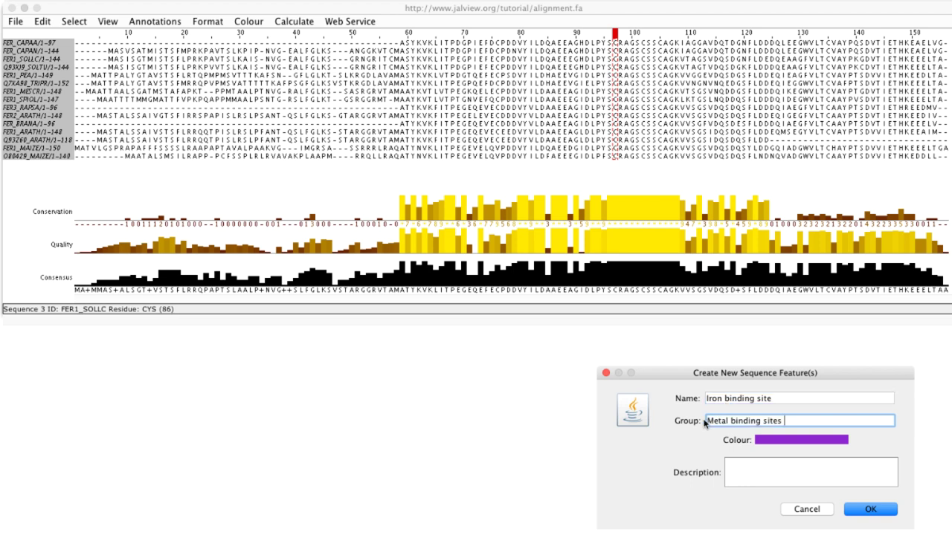
Step: Paste the feature description, choose cyan as its colour, and create the feature
key(Tab)
text(One of four iron binding cysteines)
click(773, 444)
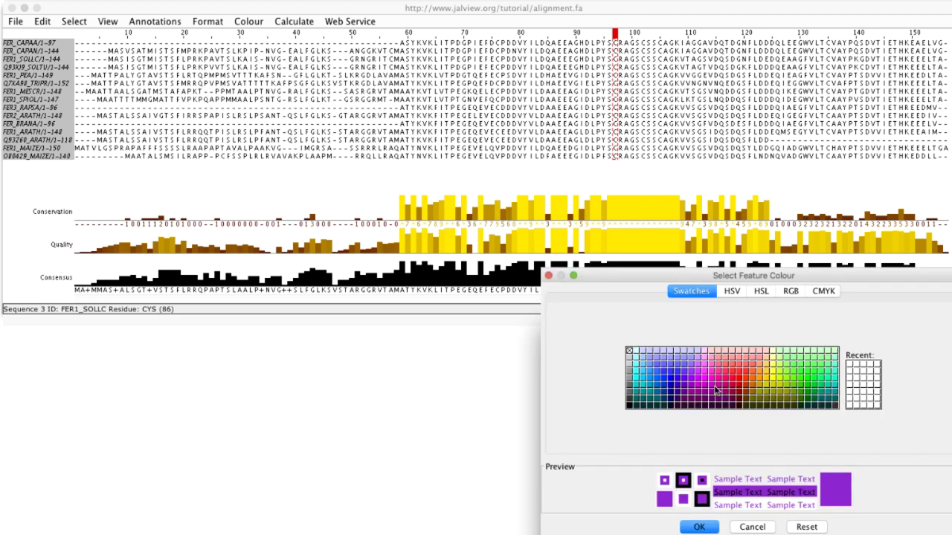
click(636, 378)
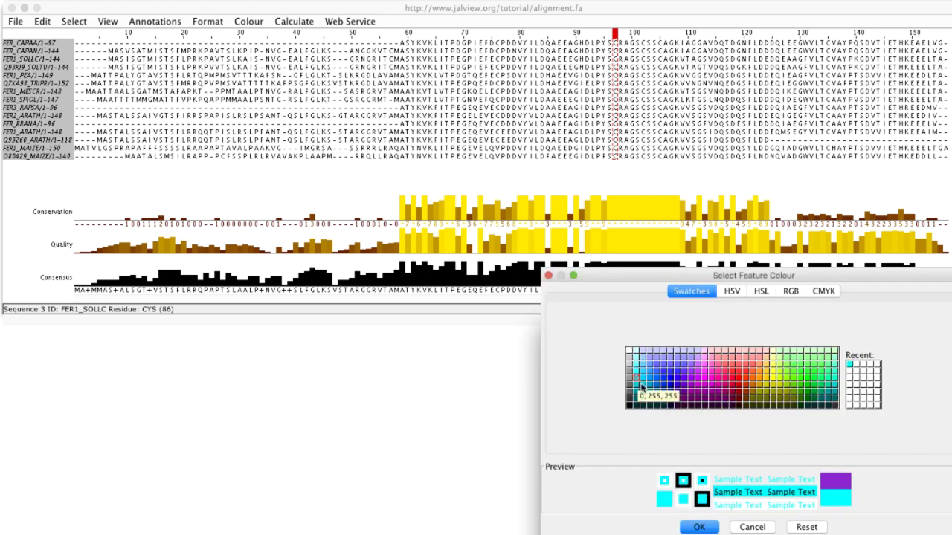
click(699, 526)
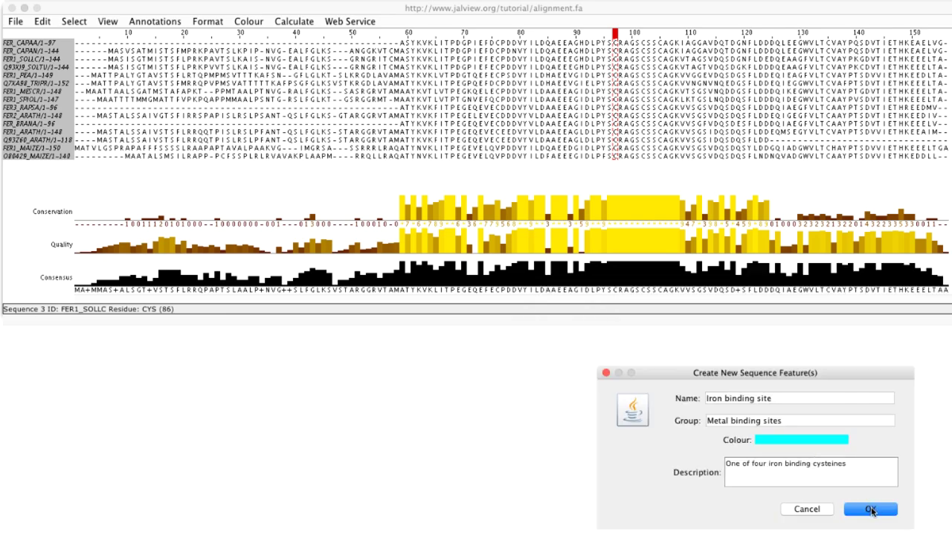
click(872, 510)
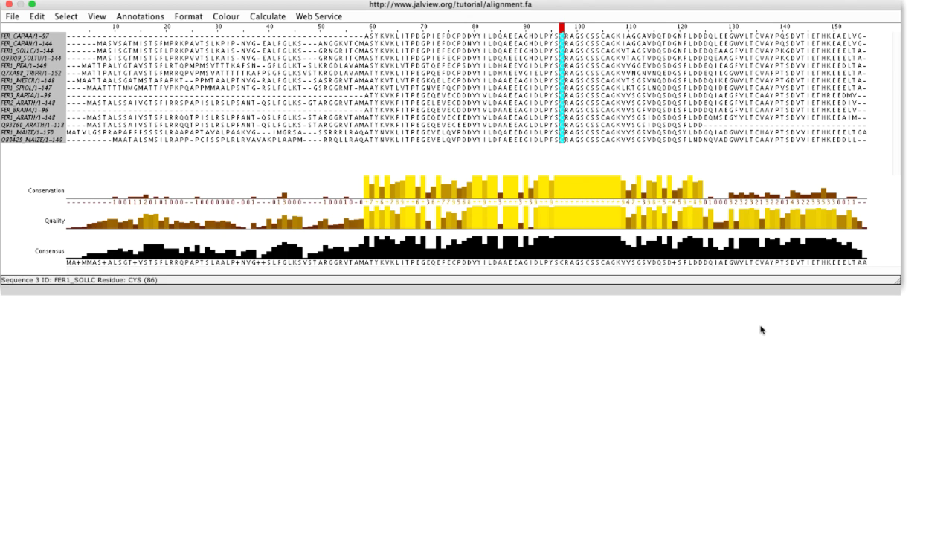
Step: Add the cyan Iron binding site feature to the cysteine columns near 101 and 104
click(645, 34)
right_click(644, 53)
mouse_move(705, 58)
click(716, 116)
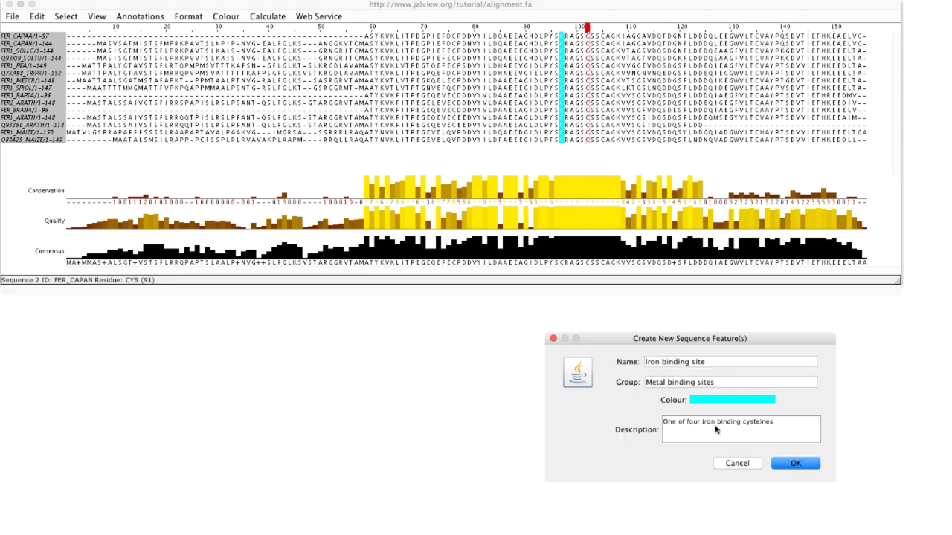
click(788, 464)
click(604, 46)
right_click(604, 46)
mouse_move(628, 49)
click(716, 113)
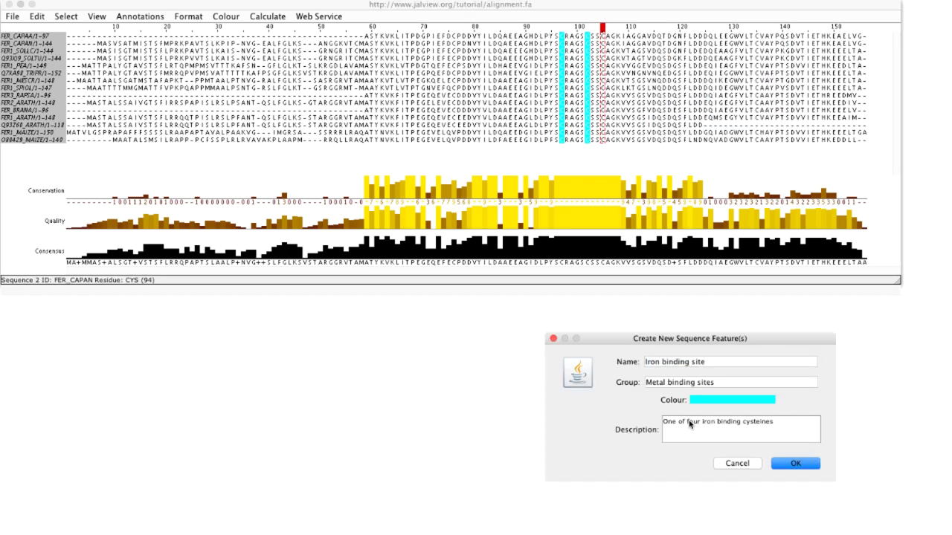
click(791, 462)
Step: Add the same Iron binding site feature to the cysteine column near position 136
click(757, 30)
right_click(756, 46)
mouse_move(788, 49)
click(841, 113)
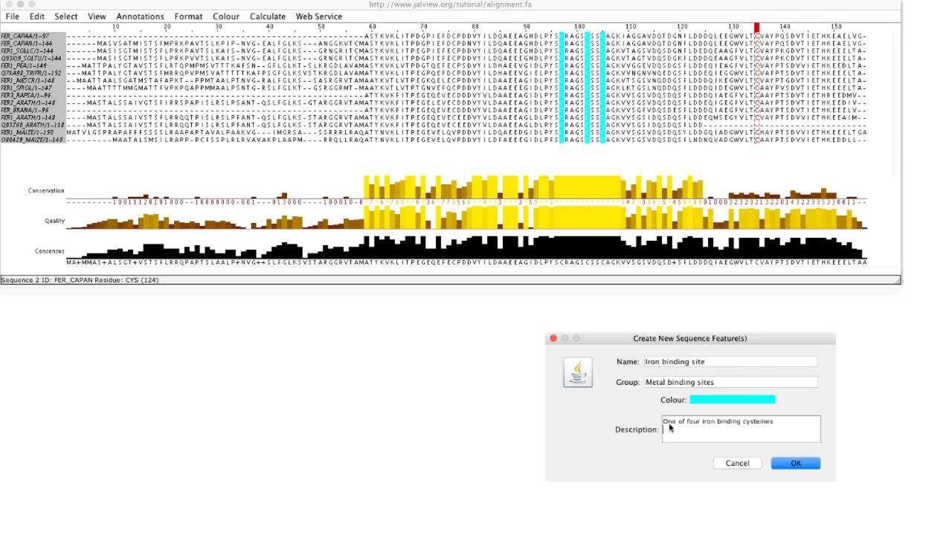
click(794, 464)
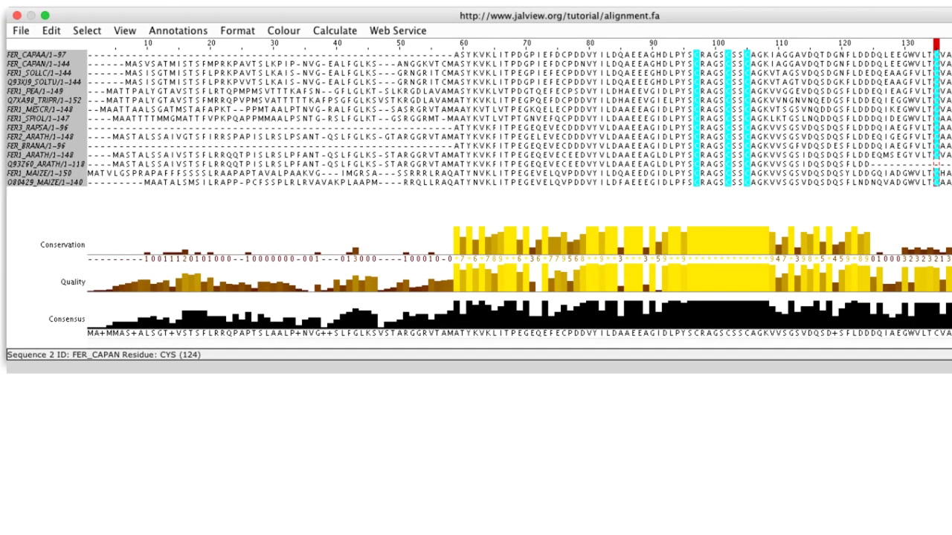
Step: Insert trial gaps after EAG in FER1_MESCR and into FER_CAPAA
mouse_move(699, 92)
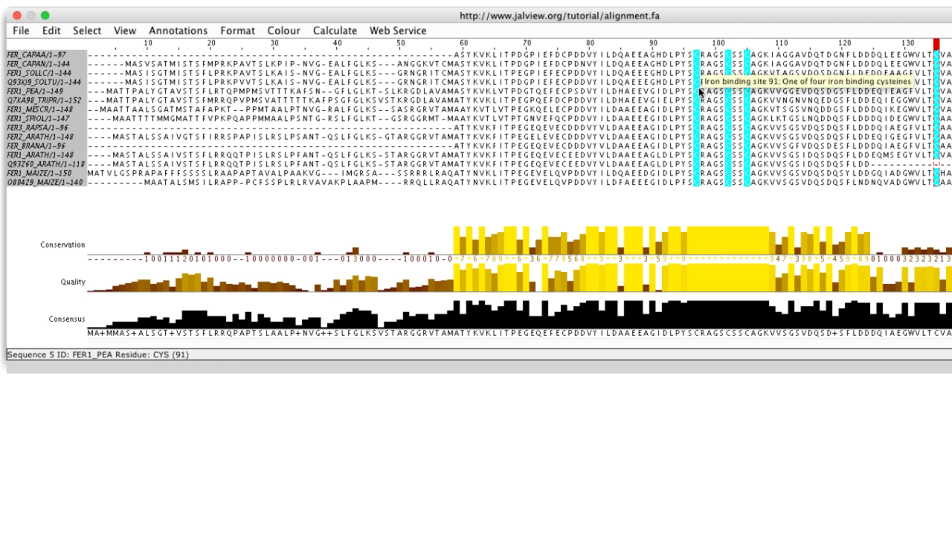
mouse_move(727, 112)
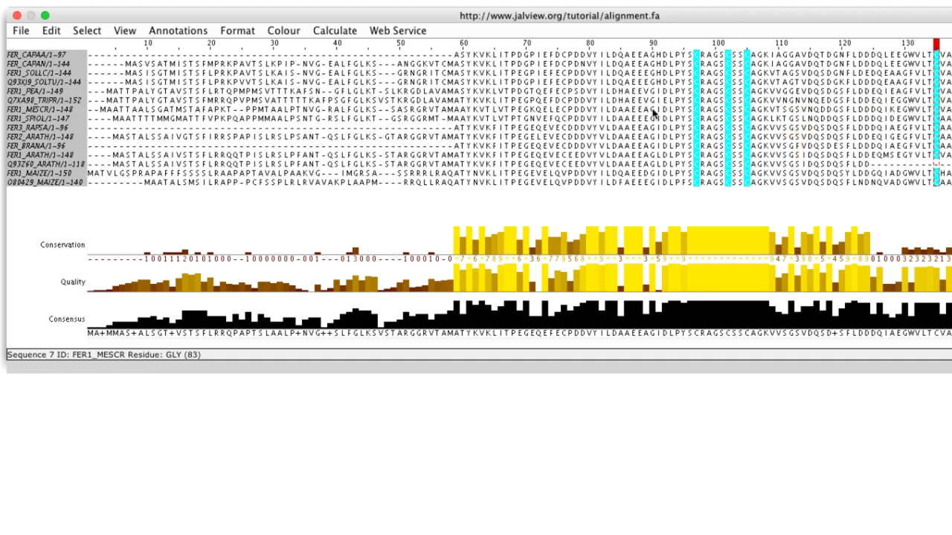
drag(650, 112, 720, 111)
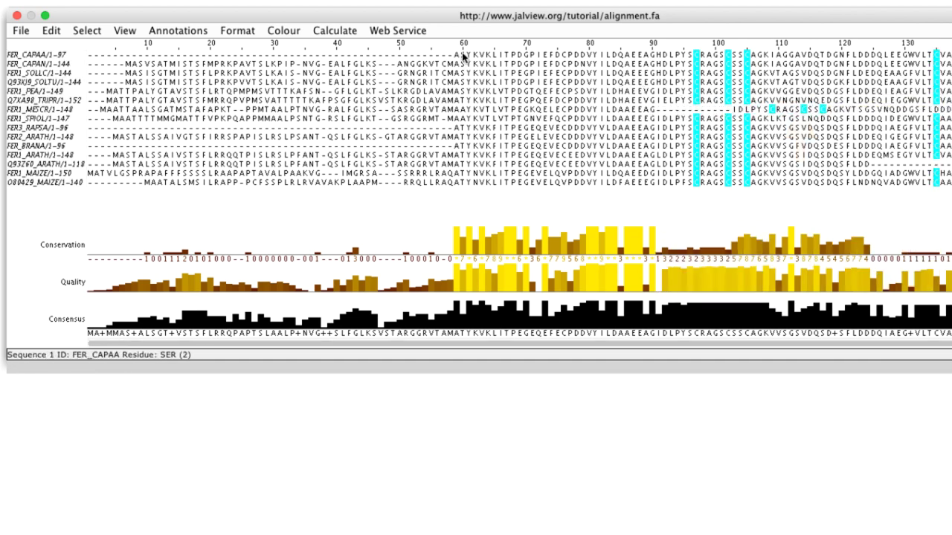
drag(462, 54, 519, 52)
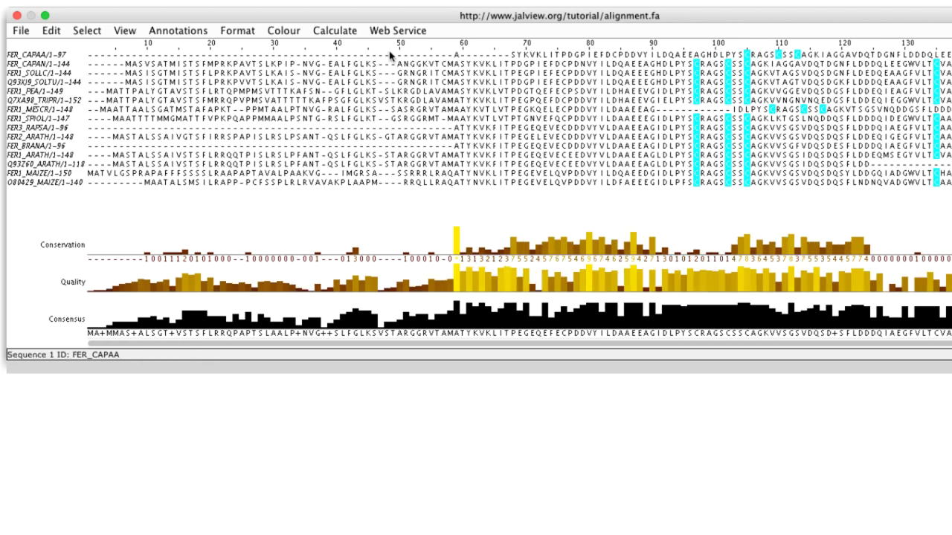
Step: Undo the FER_CAPAA and FER1_MESCR gap edits via Edit > Undo
click(51, 31)
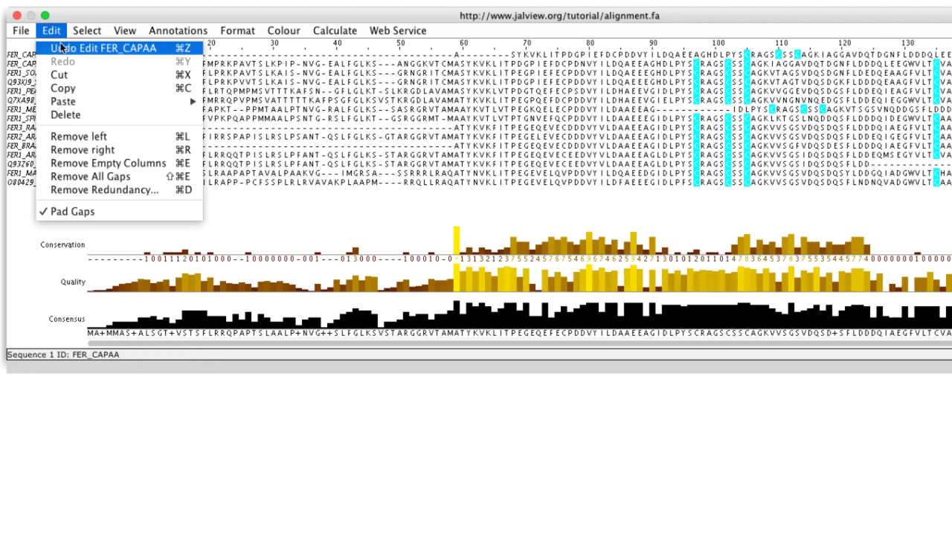
click(62, 48)
click(59, 32)
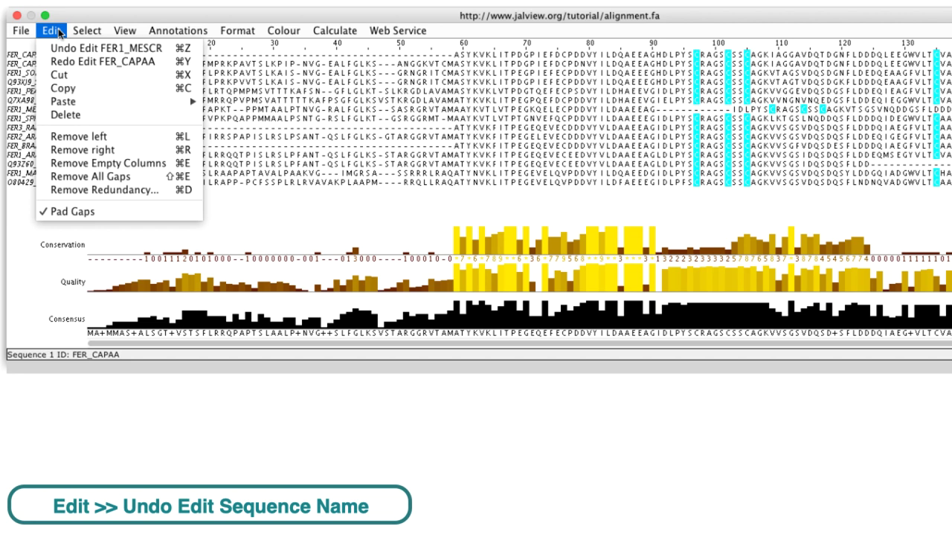
click(59, 48)
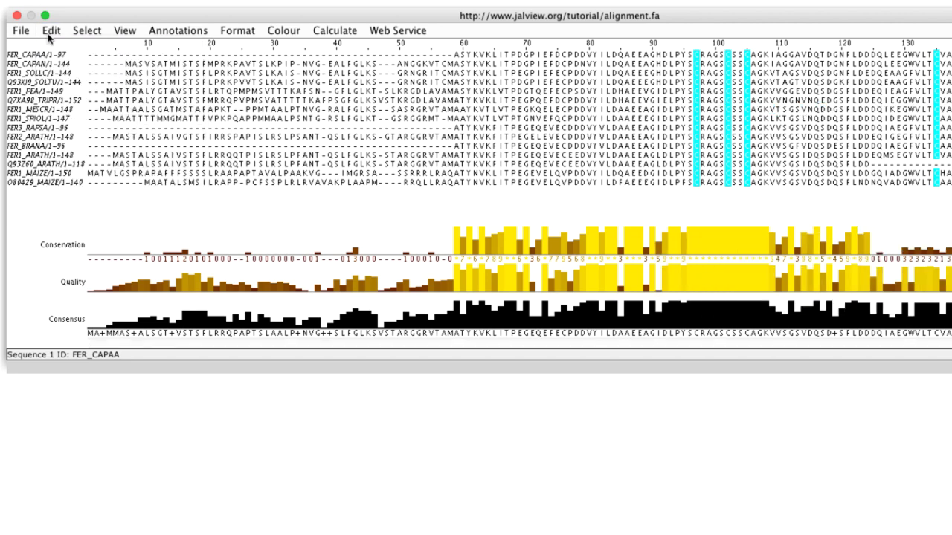
click(121, 33)
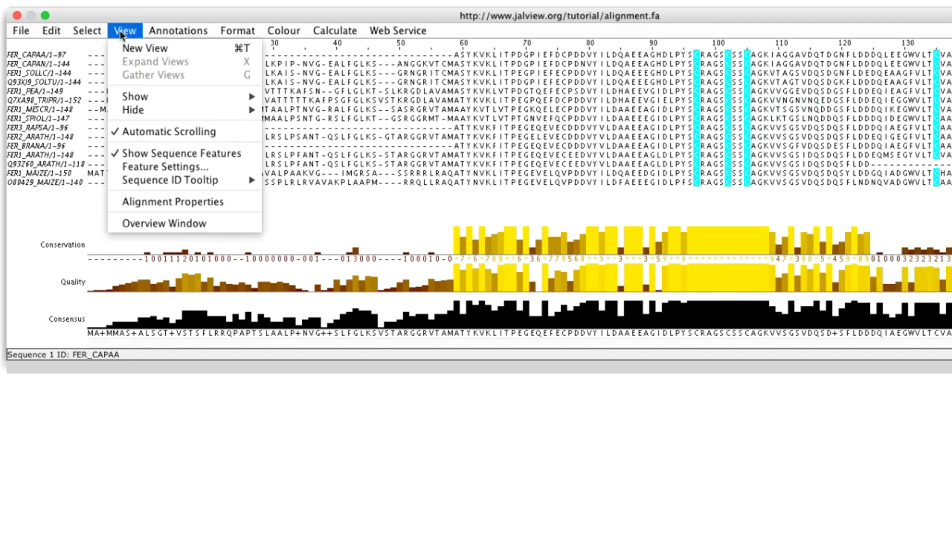
click(128, 168)
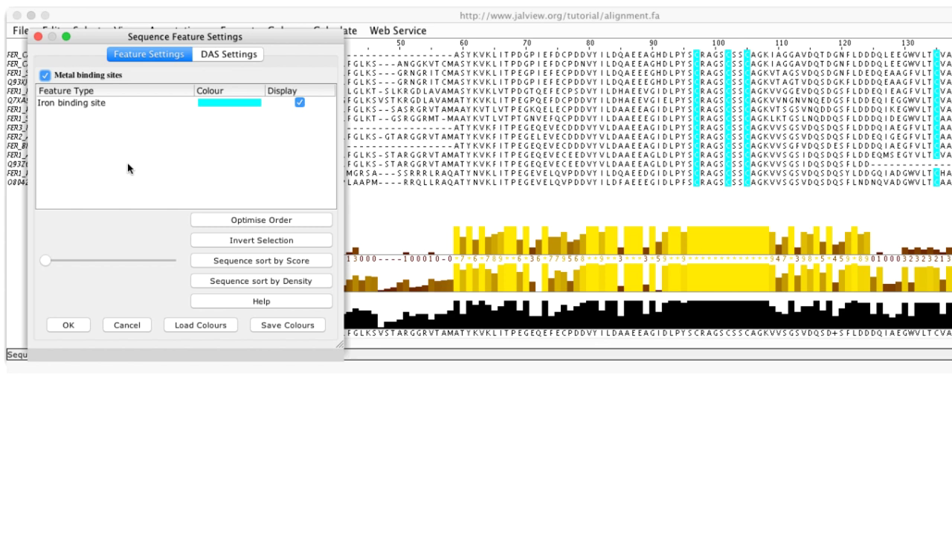
click(299, 103)
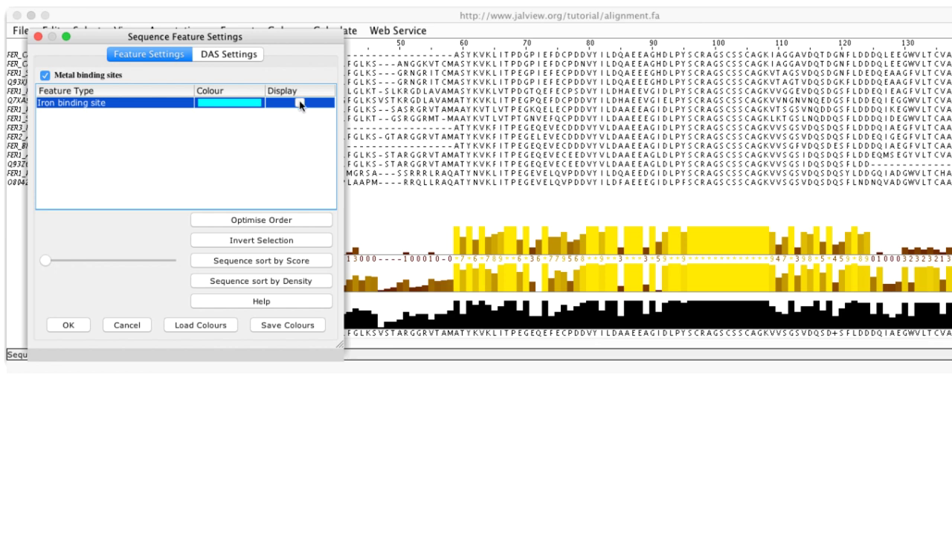
click(299, 104)
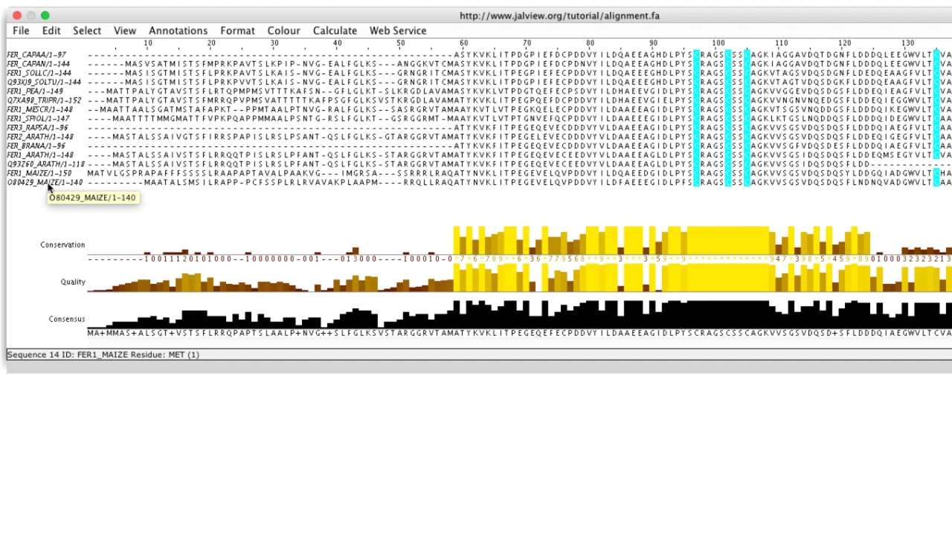
Step: Fetch UniProt database references for O80429_MAIZE, then clear the sequence selection
click(49, 187)
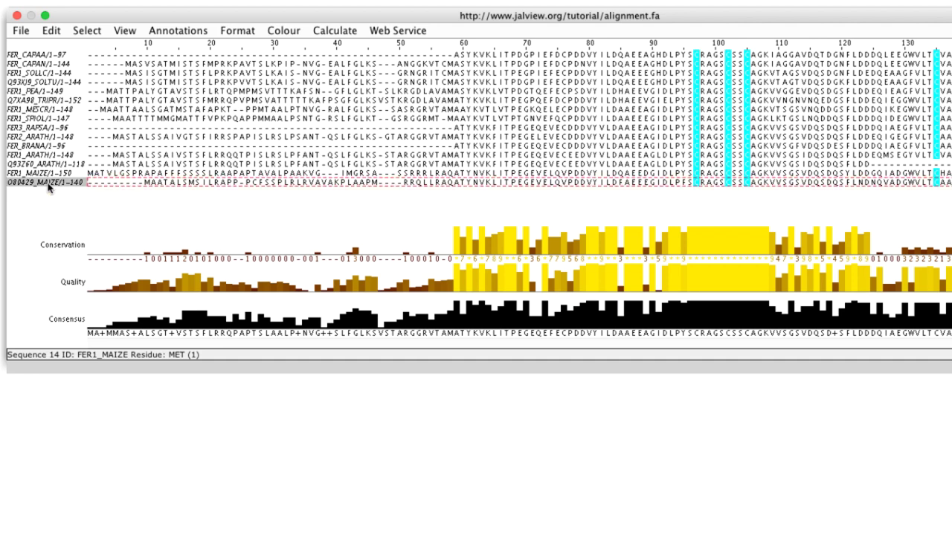
click(398, 31)
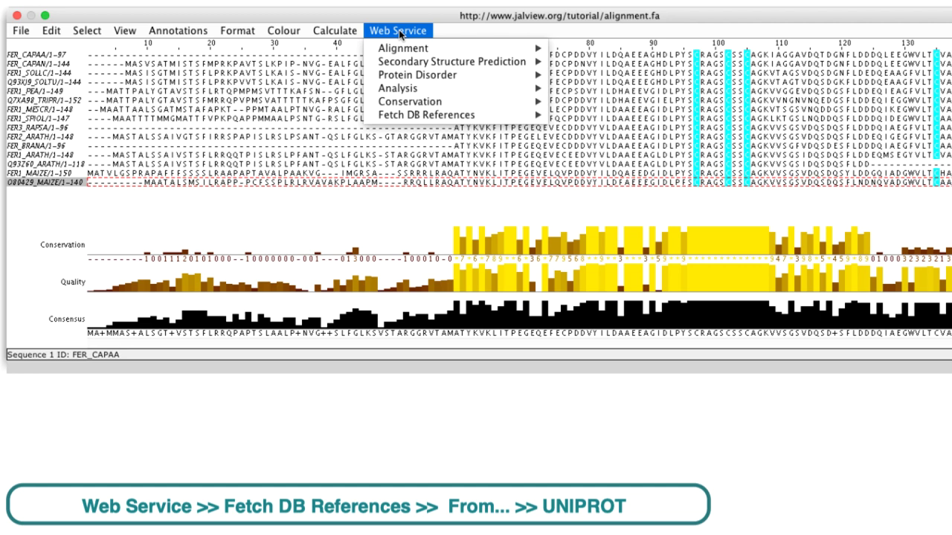
mouse_move(420, 116)
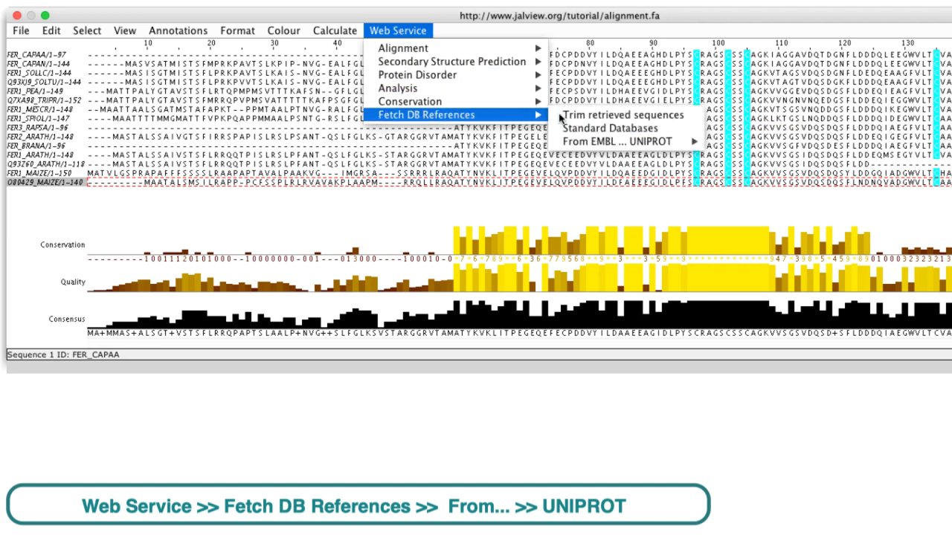
mouse_move(688, 143)
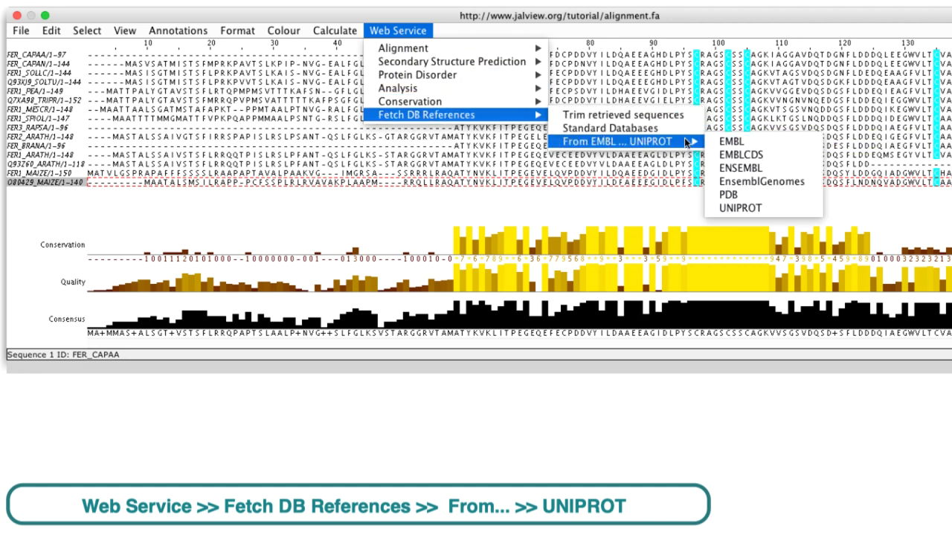
click(736, 210)
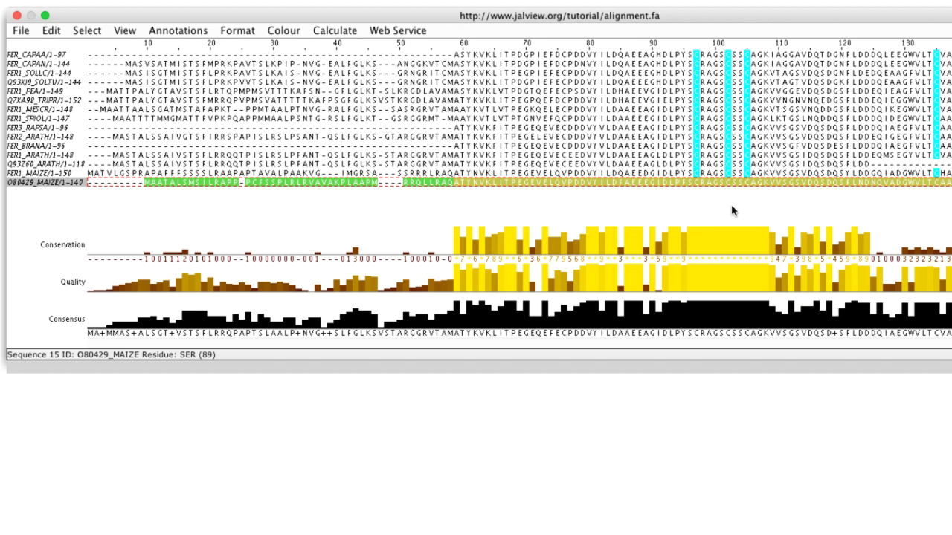
key(Escape)
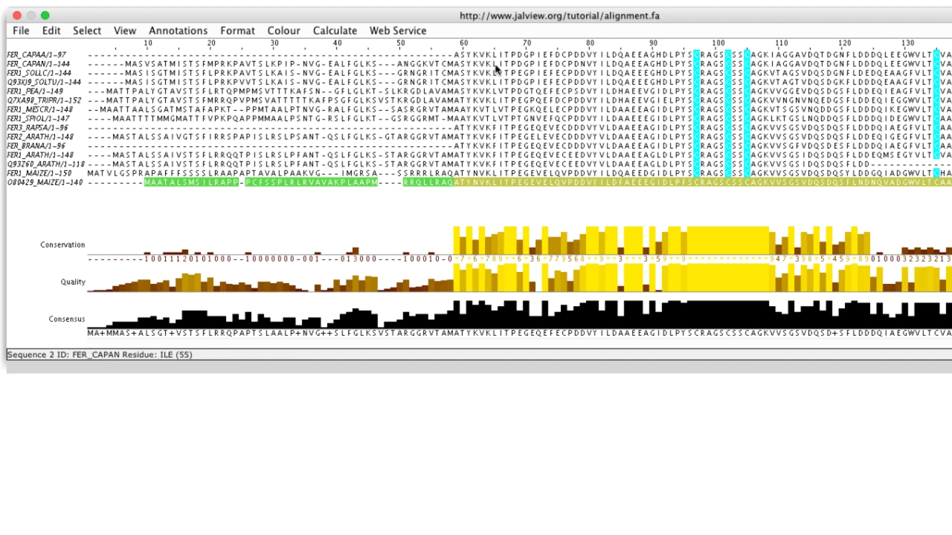
click(425, 32)
Step: Fetch database references from the Standard Databases for every sequence in the alignment
mouse_move(425, 115)
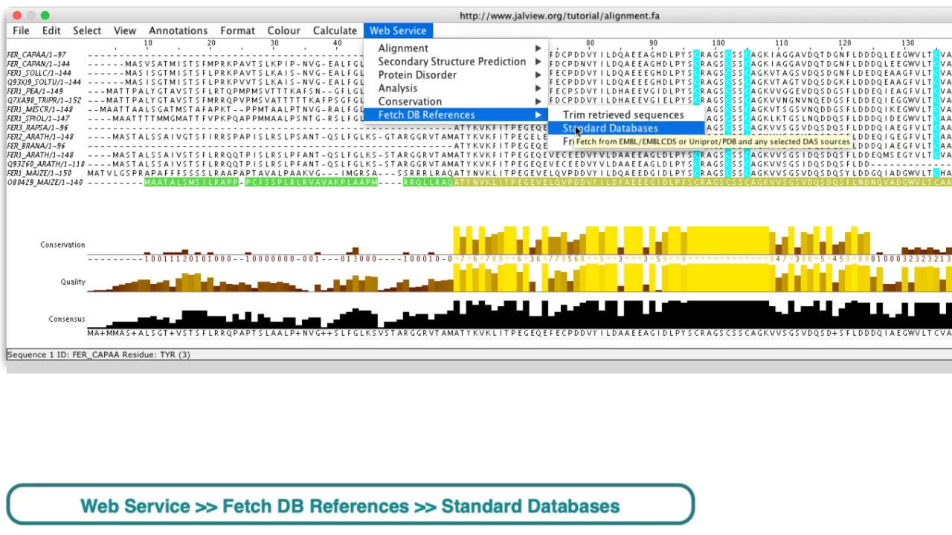
click(575, 126)
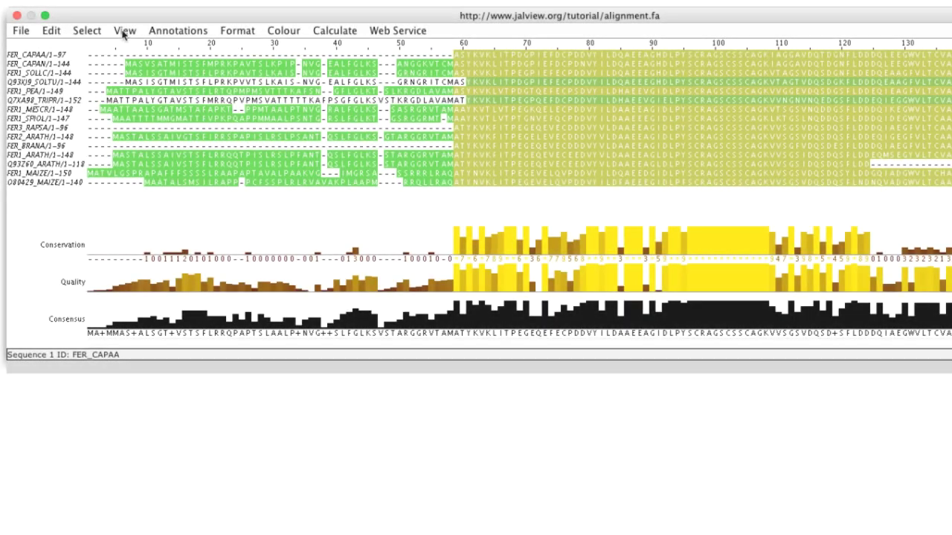
Step: Untick View > Sequence ID Tooltip > Show Database Refs
click(123, 31)
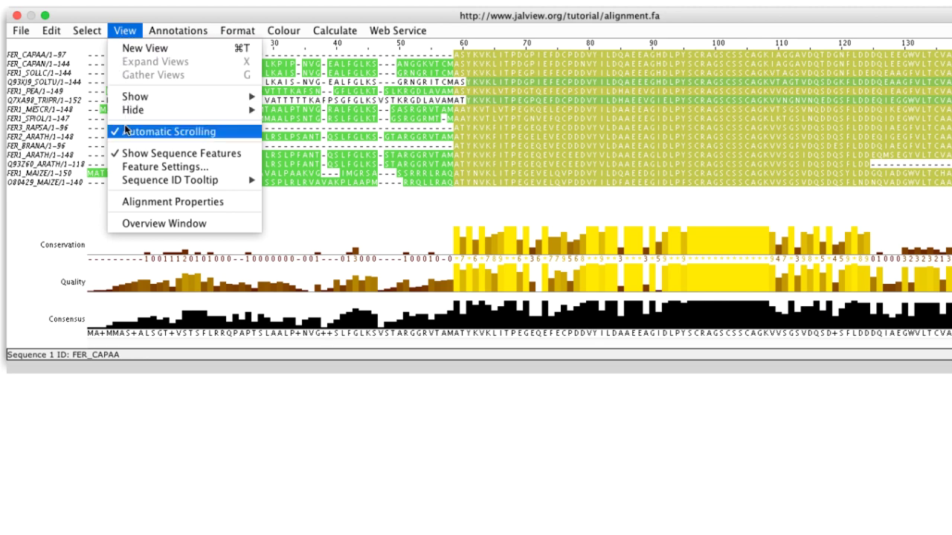
mouse_move(141, 181)
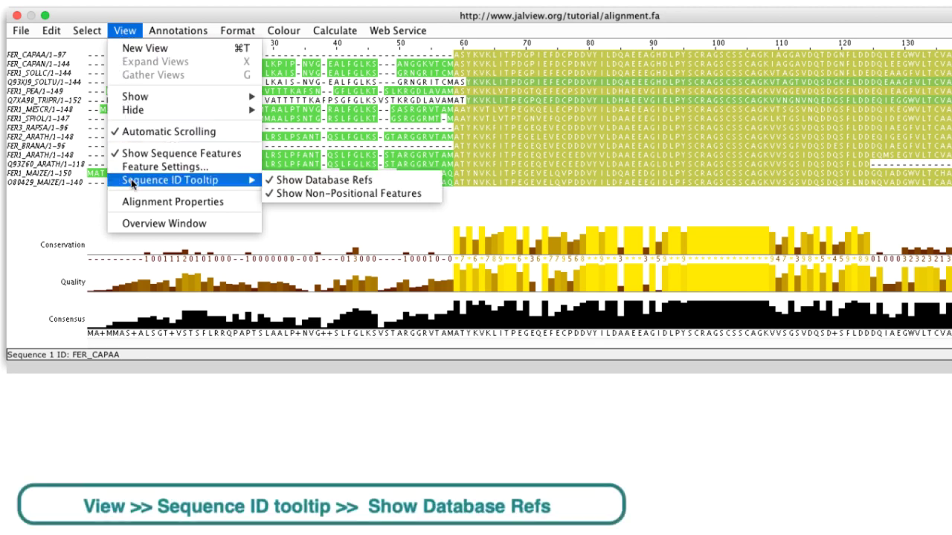
click(300, 183)
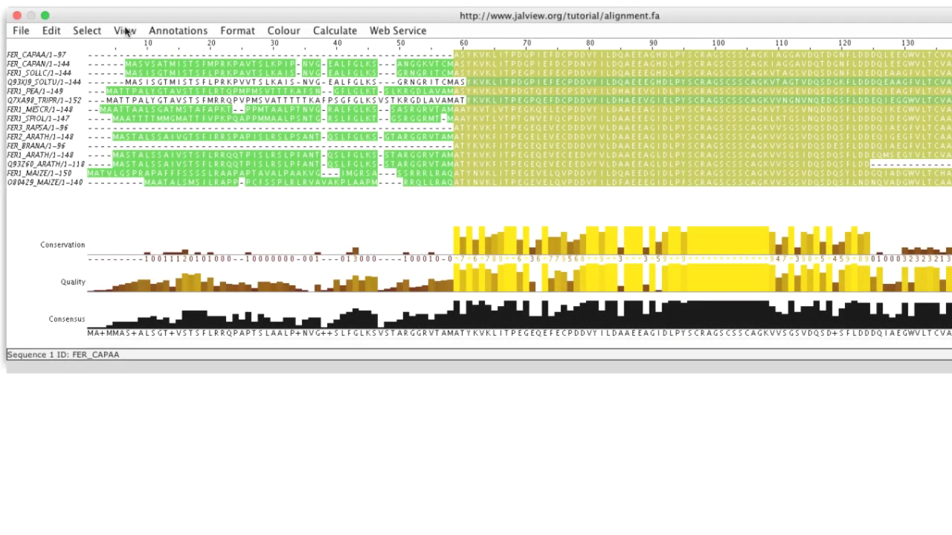
Step: In Sequence Feature Settings, recolour the strand features pink
click(125, 31)
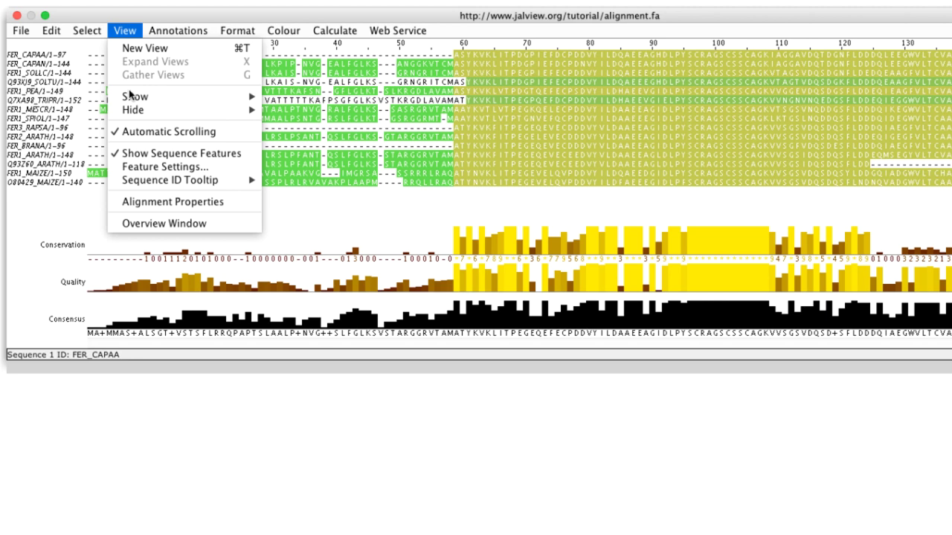
click(137, 169)
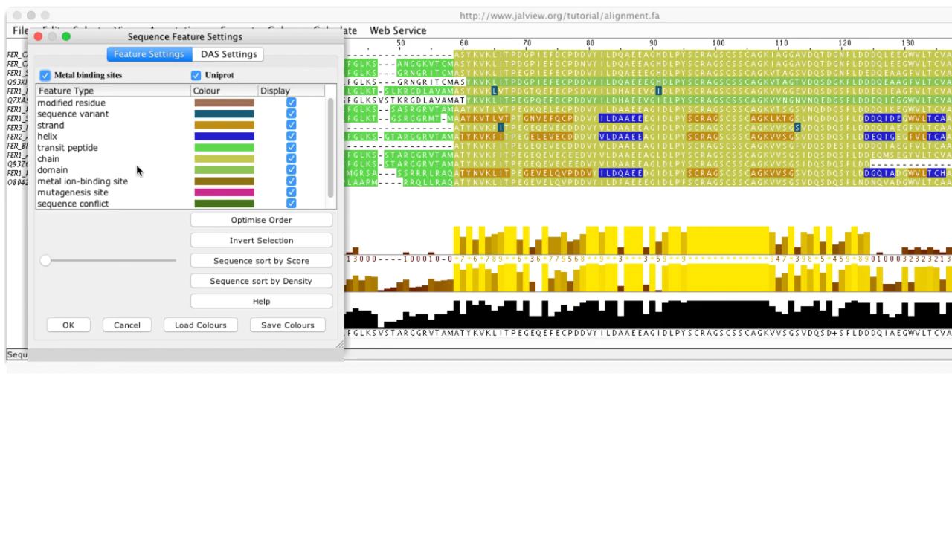
click(205, 126)
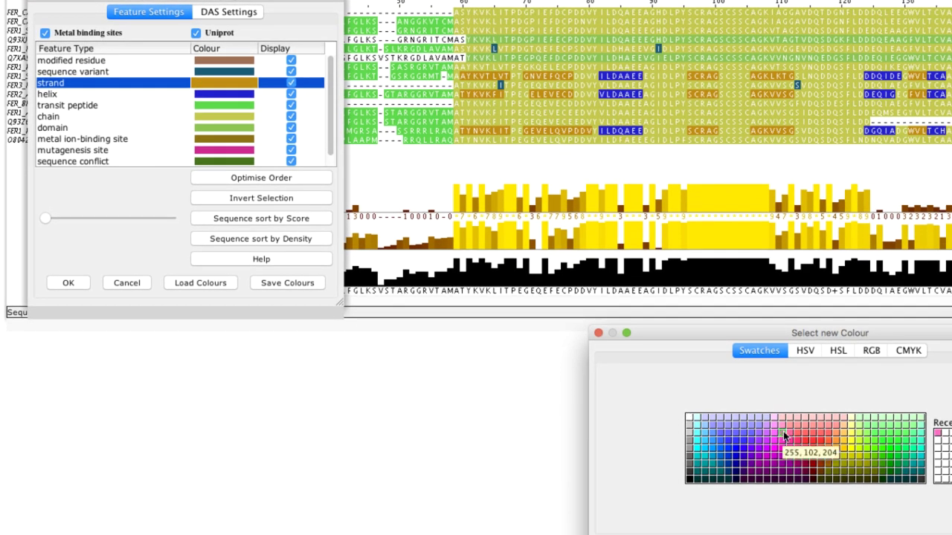
click(781, 437)
Step: Enlarge the settings window and drag Iron binding site to the top of the feature order
drag(342, 303, 345, 528)
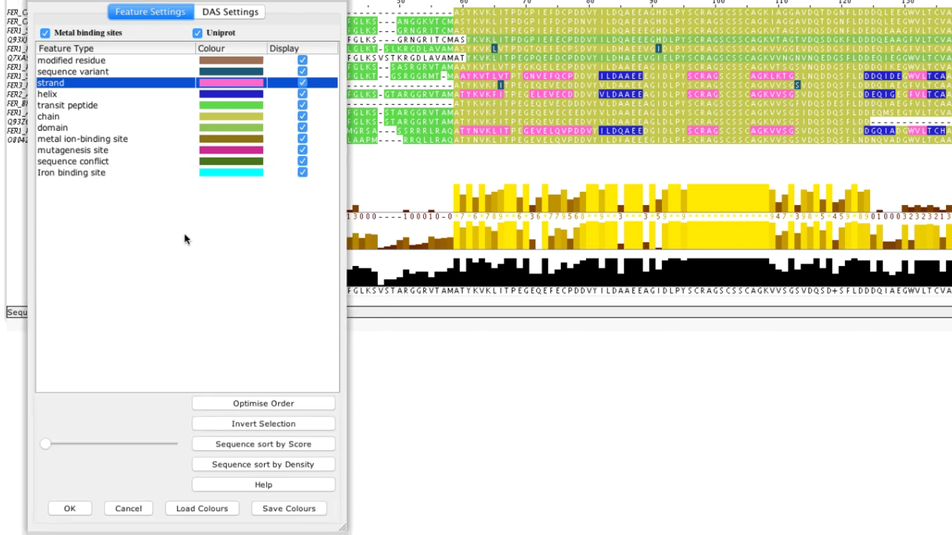
click(82, 173)
drag(83, 174, 85, 63)
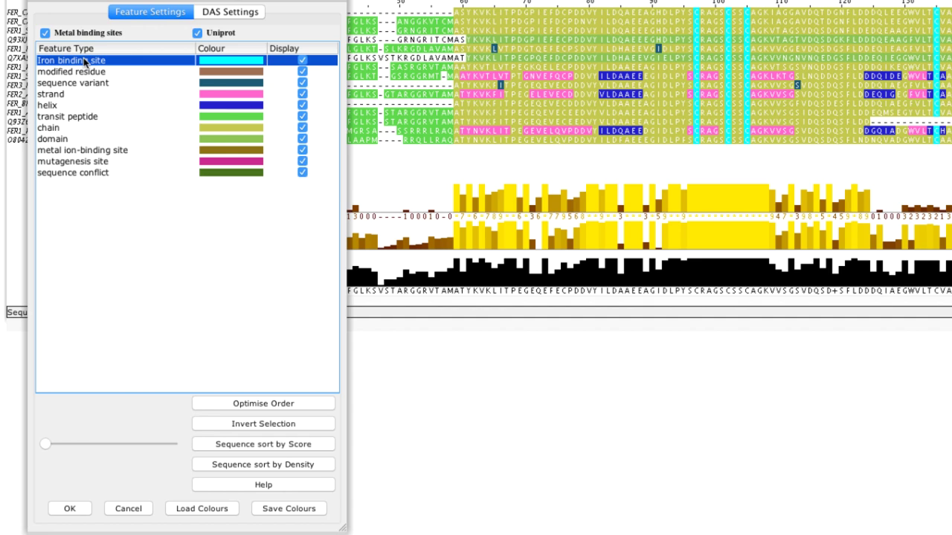
Step: Toggle the Display checkboxes for Iron binding site, modified residue, variant, strand, helix, and the other feature types
click(302, 61)
click(302, 71)
click(302, 82)
click(302, 94)
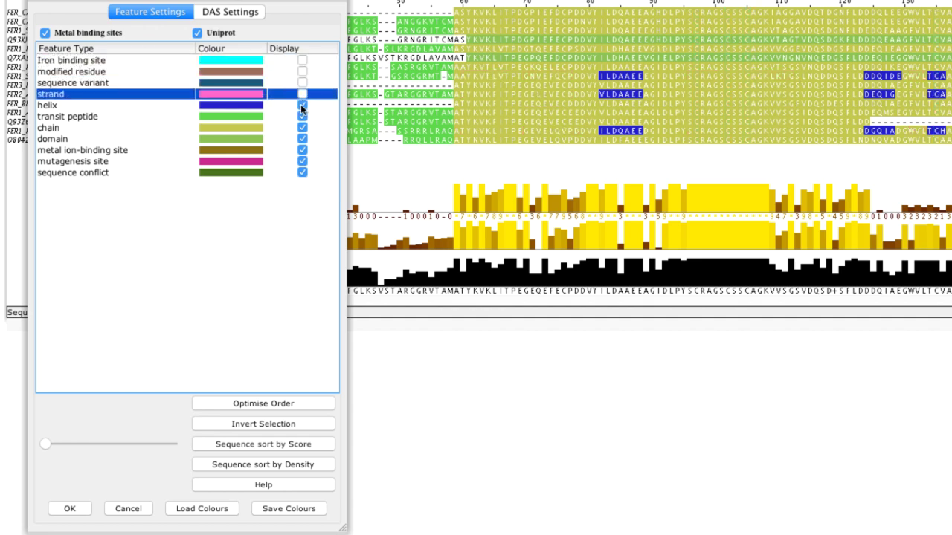
click(302, 105)
click(302, 116)
click(301, 127)
click(302, 138)
click(302, 149)
click(302, 161)
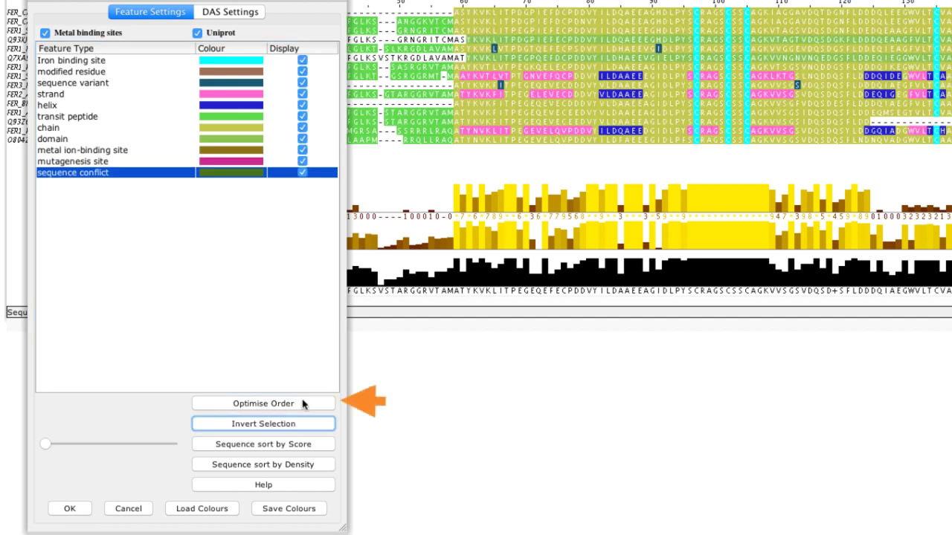
Step: Optimise the feature order automatically and lower the transparency slider to fade feature colours
click(303, 403)
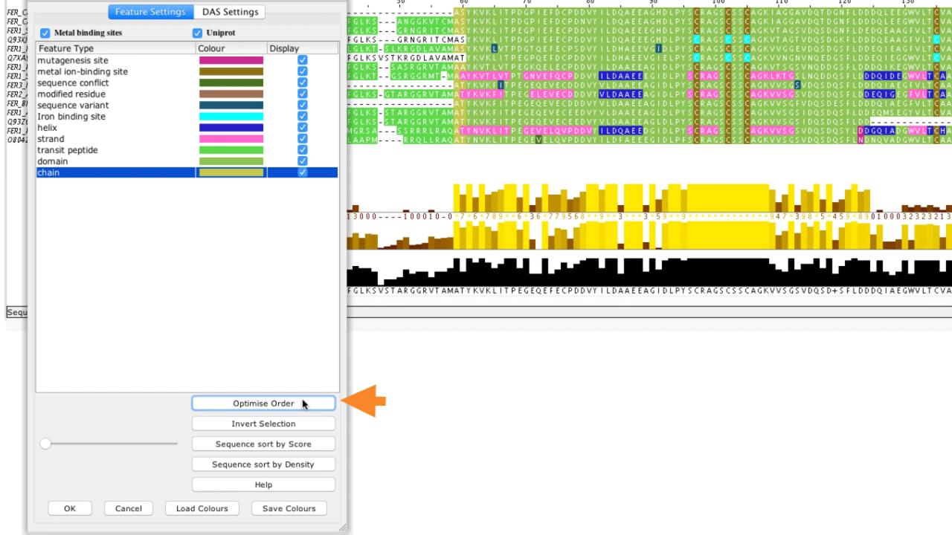
click(48, 446)
drag(75, 447, 43, 445)
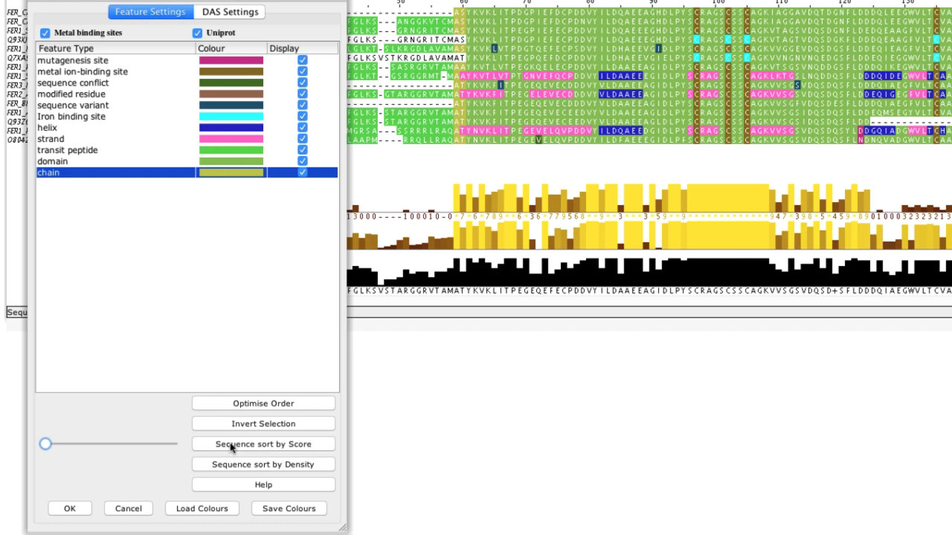
Step: Sort sequences by feature density twice, hide columns lacking strand features, then reveal all columns
click(237, 465)
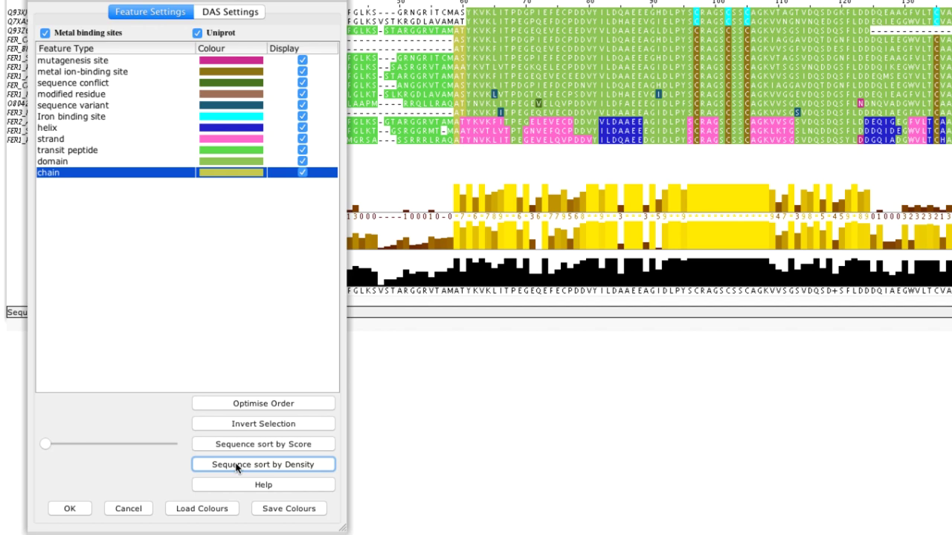
click(237, 465)
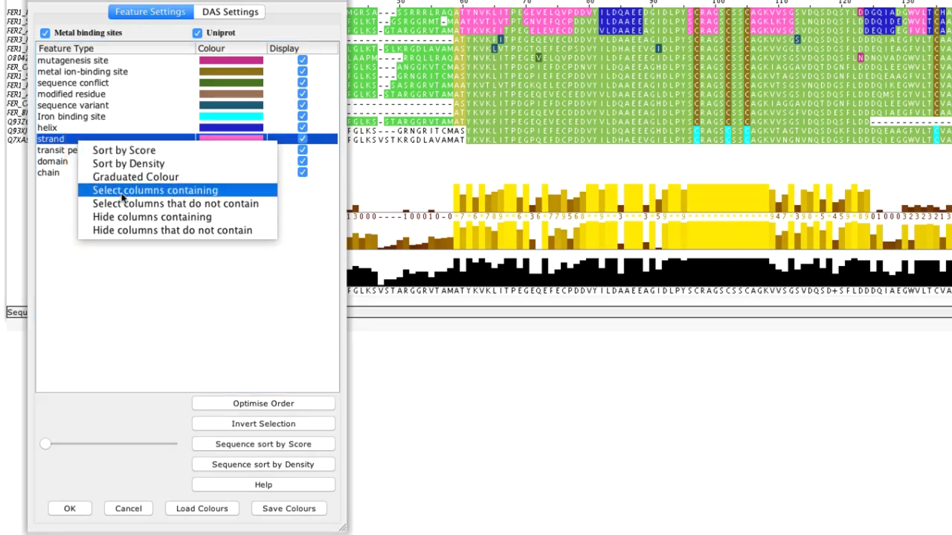
click(130, 229)
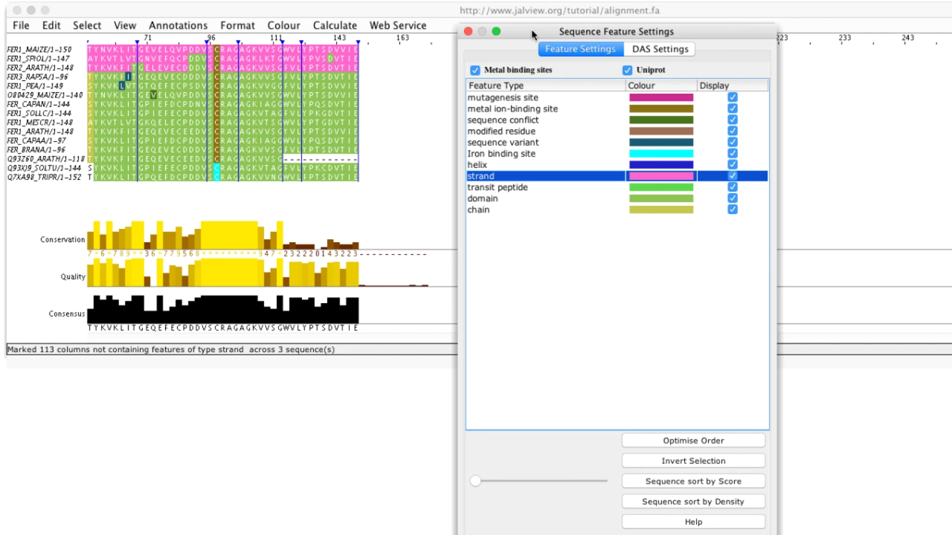
right_click(145, 42)
click(153, 63)
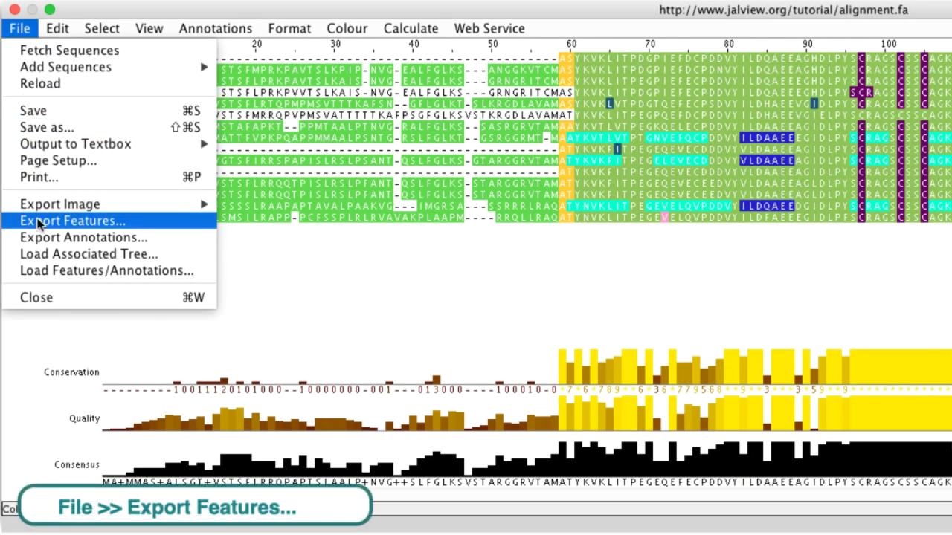
Step: Export the sequence features to a textbox and save the text as 'features'
click(37, 220)
click(191, 151)
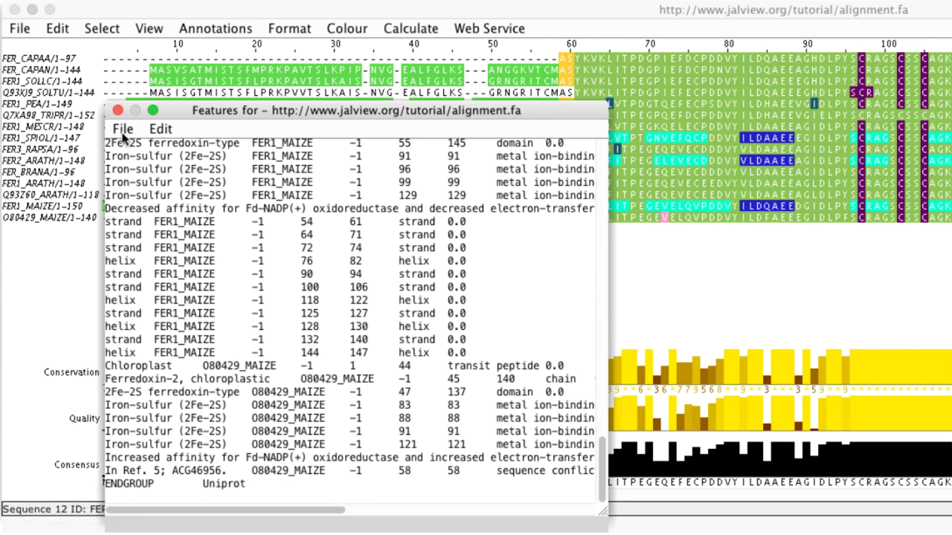
click(122, 130)
click(136, 151)
text(features)
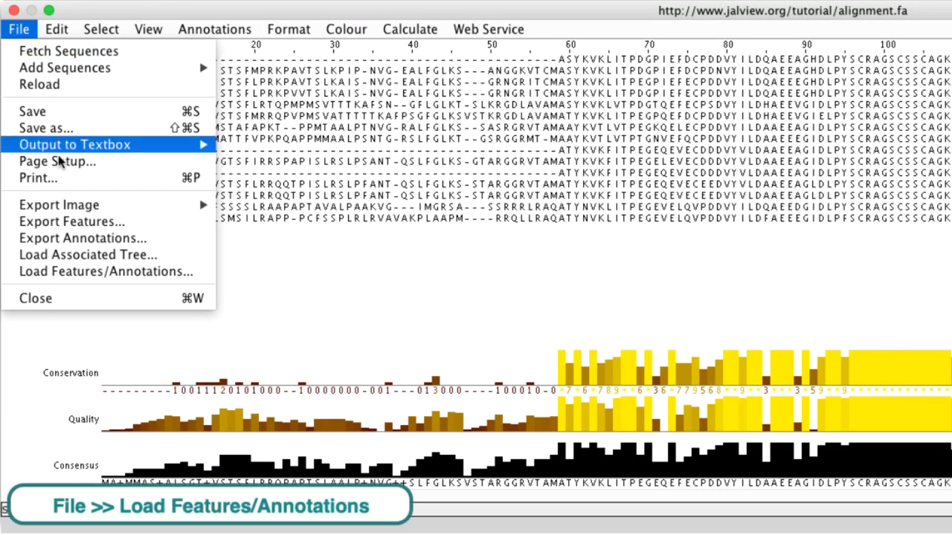
Step: Load the 'features' file from the Desktop back onto the alignment
click(65, 276)
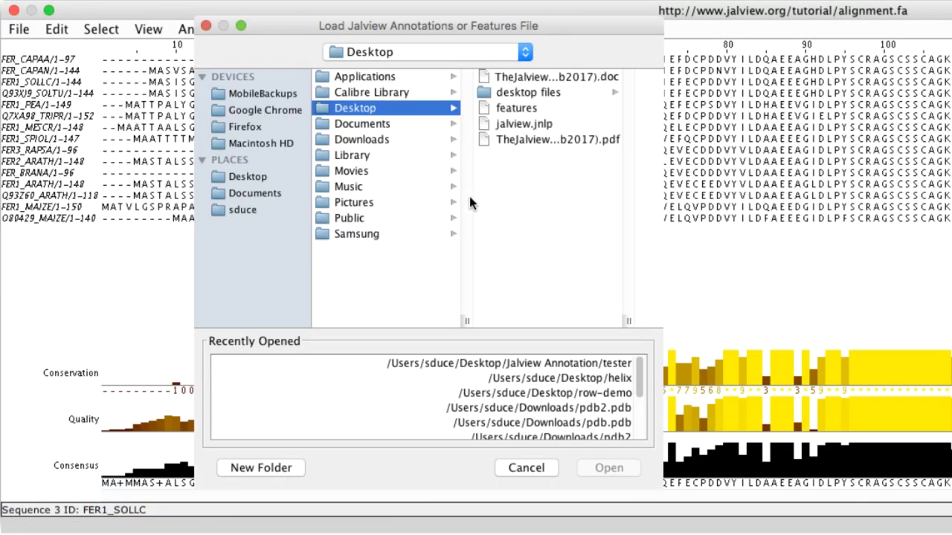
click(514, 110)
click(605, 467)
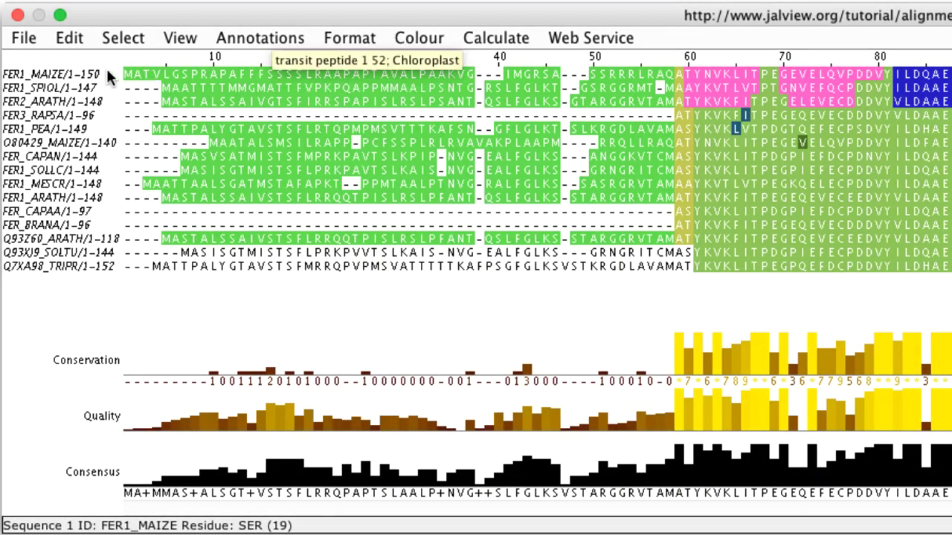
Step: Open the Sequence Details window for the FER1_MAIZE sequence
click(45, 73)
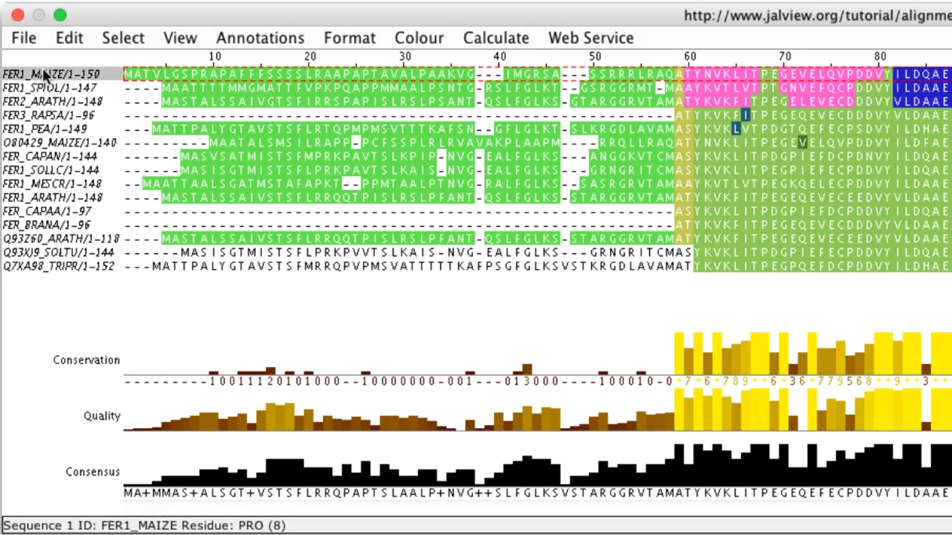
right_click(45, 73)
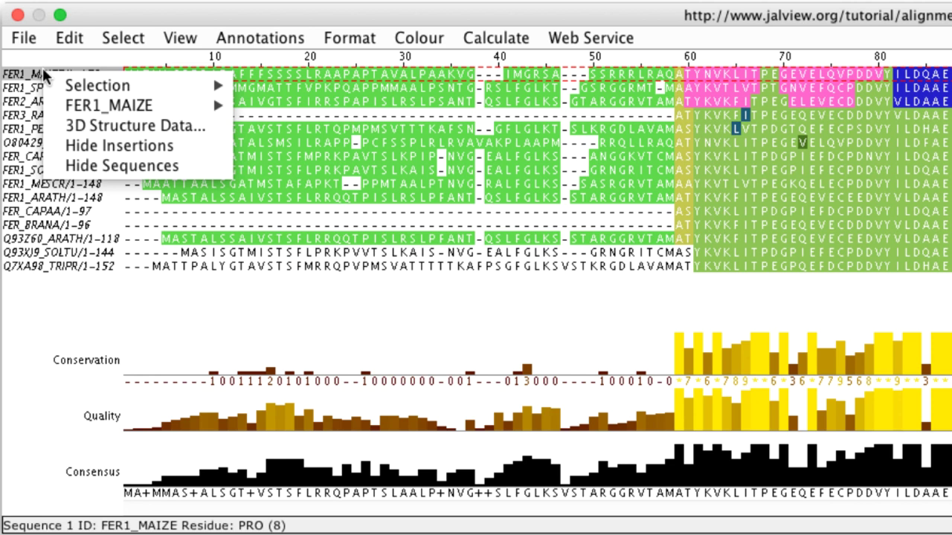
mouse_move(87, 82)
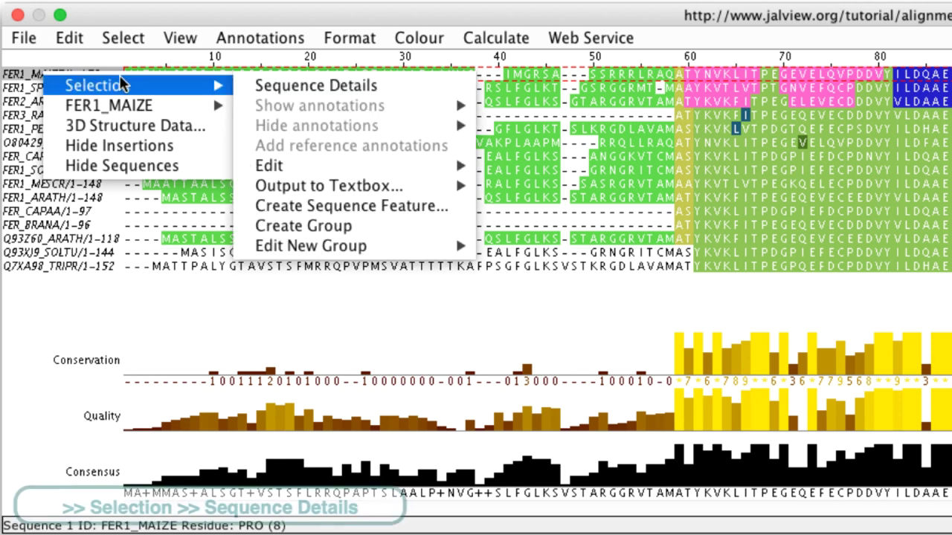
click(303, 86)
Step: Switch the details to HTML source and start saving the text to a file
click(65, 72)
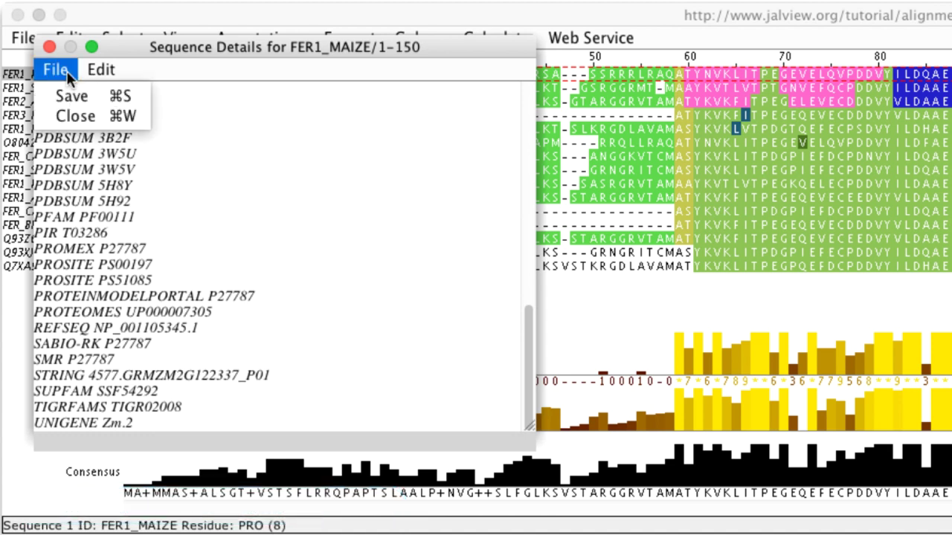
mouse_move(96, 78)
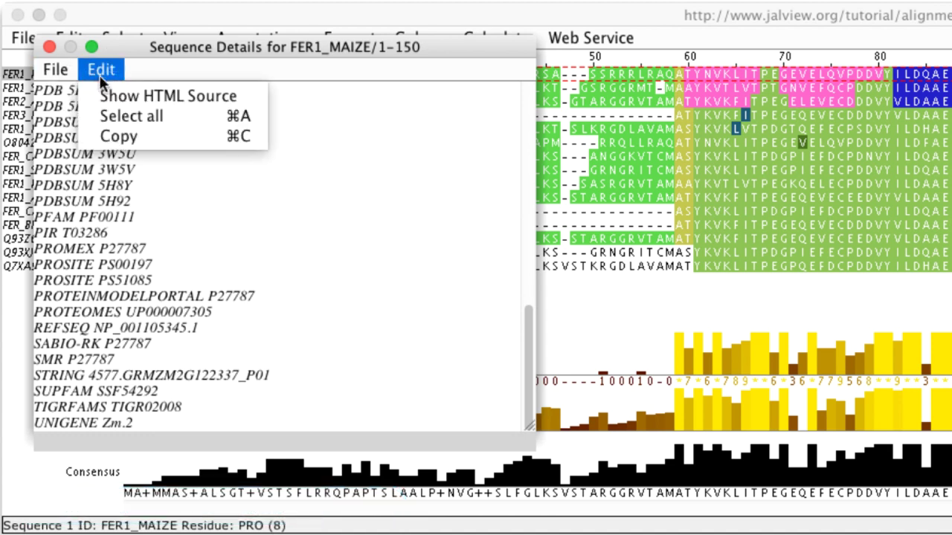
click(104, 96)
click(58, 71)
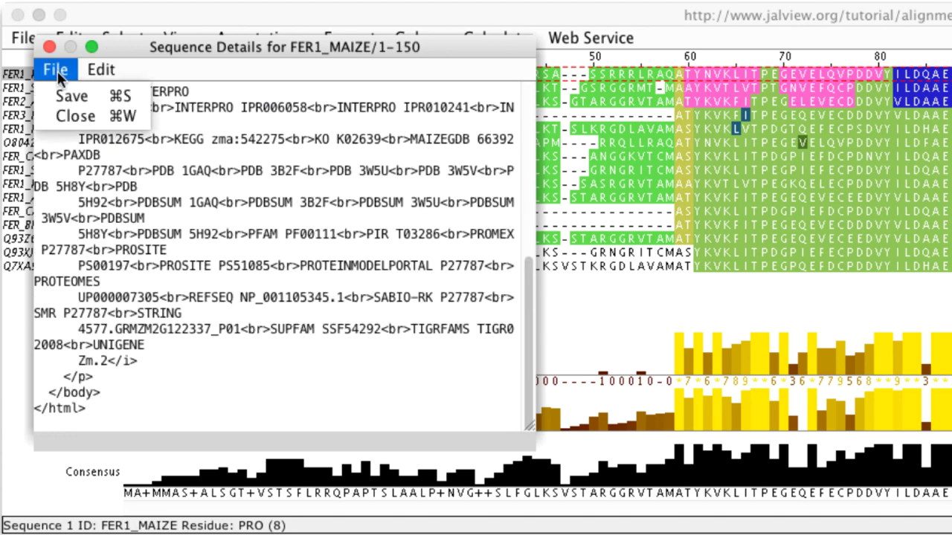
click(71, 96)
Step: Enter 'sequence' as the file name for FER1_MAIZE's HTML details
text(sequence)
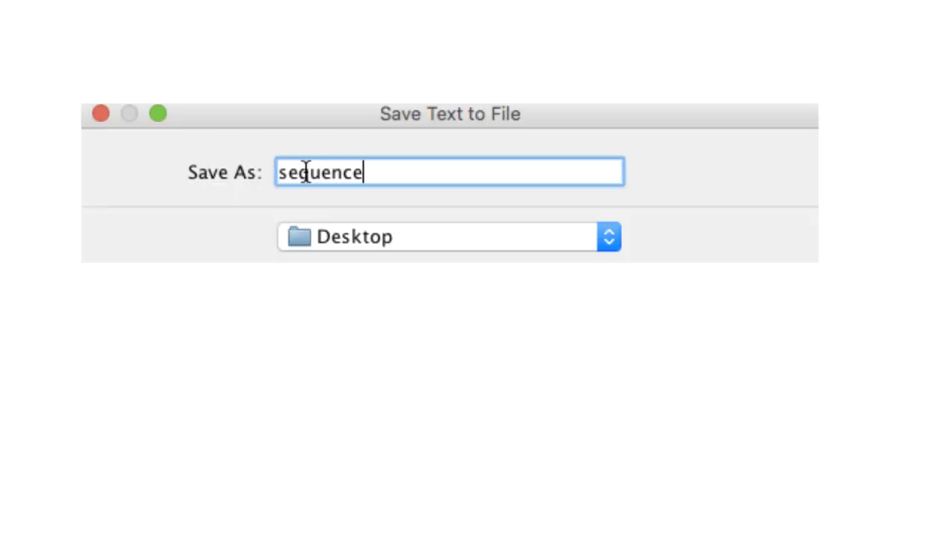